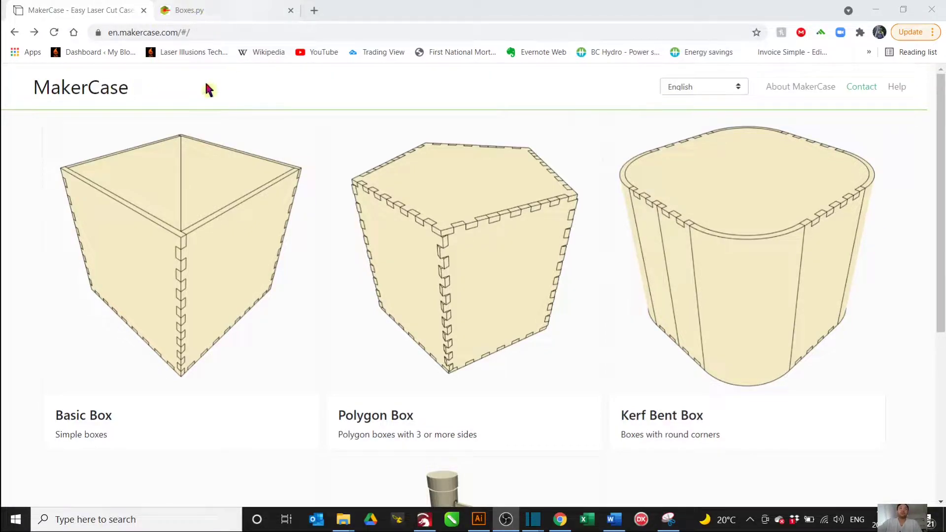
Compare the home pages of the Boxes.py and MakerCase box generators.
{"action": "left_click", "coordinate": [212, 7]}
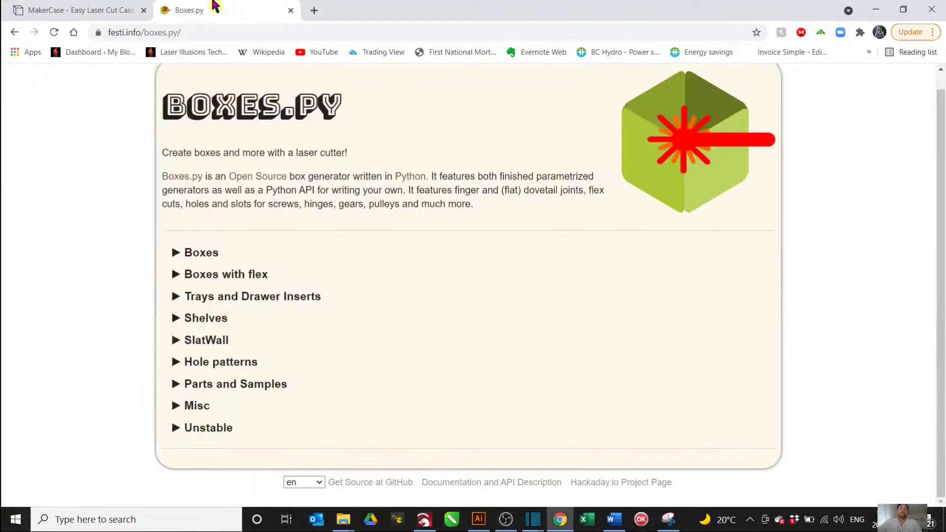
{"action": "left_click", "coordinate": [45, 10]}
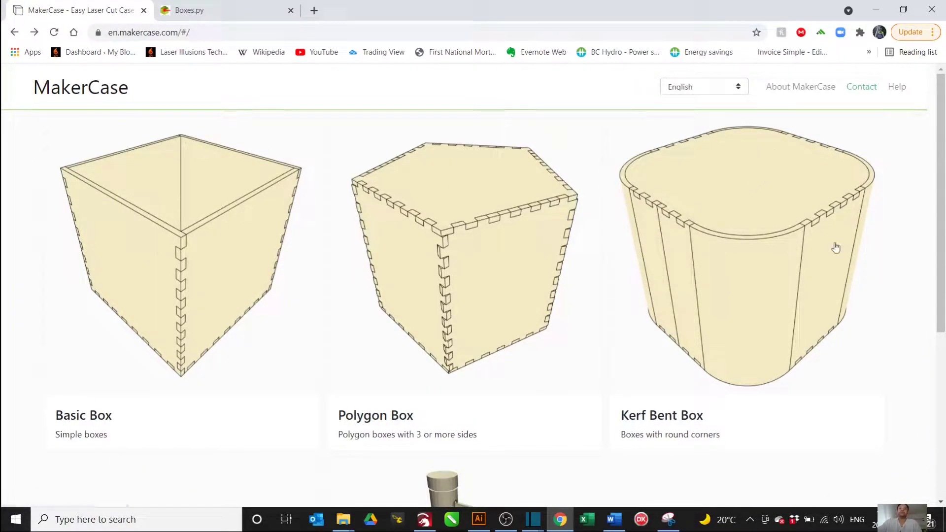
{"action": "left_click", "coordinate": [216, 12]}
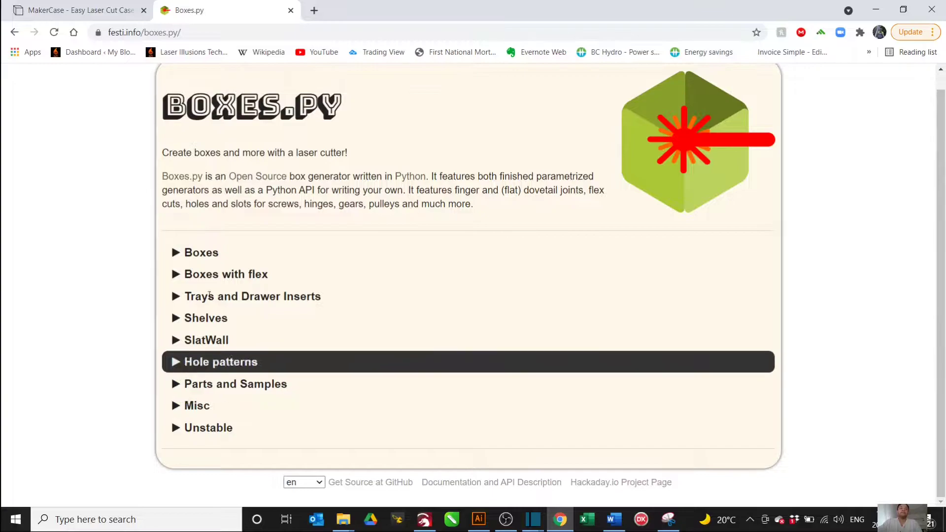
{"action": "left_click", "coordinate": [101, 10]}
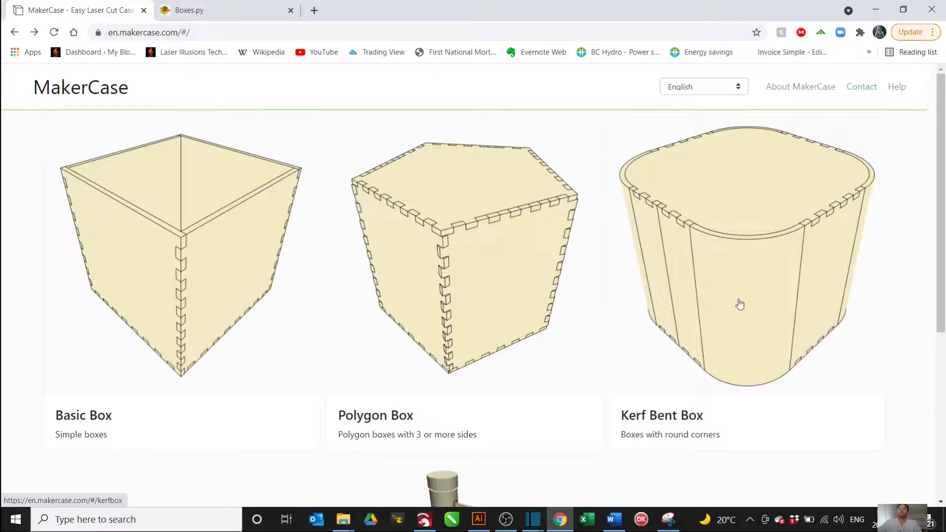
Look through MakerCase's available designs and open the Basic Box generator.
{"action": "scroll", "coordinate": [499, 296], "scroll_direction": "down", "scroll_amount": 5}
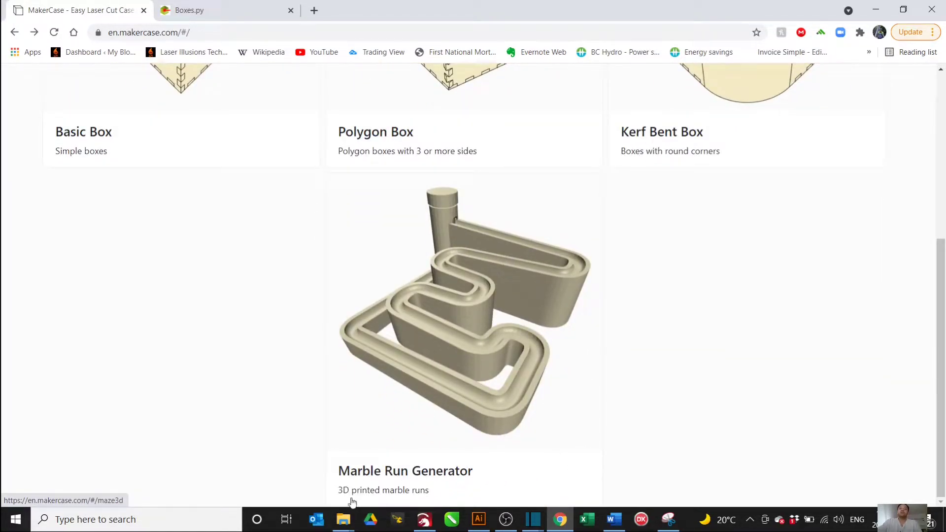
{"action": "scroll", "coordinate": [670, 351], "scroll_direction": "up", "scroll_amount": 3}
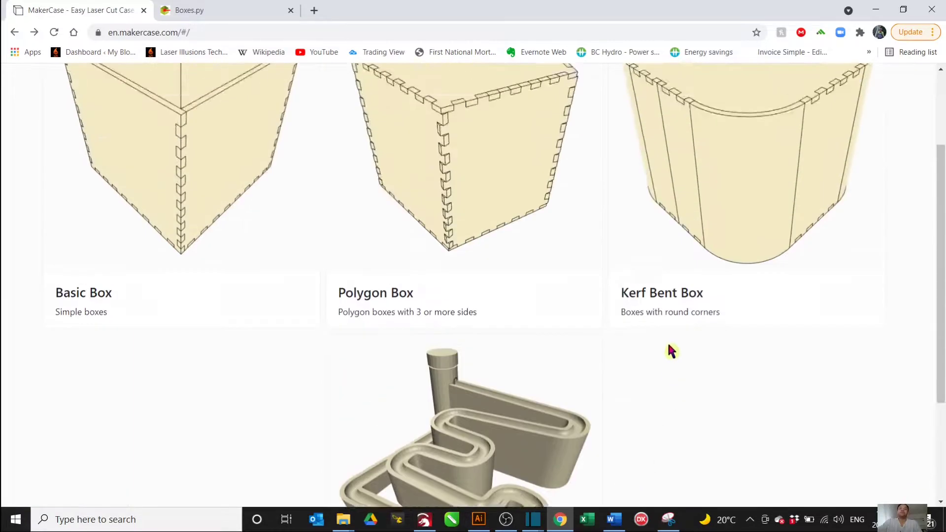
{"action": "scroll", "coordinate": [670, 351], "scroll_direction": "up", "scroll_amount": 2}
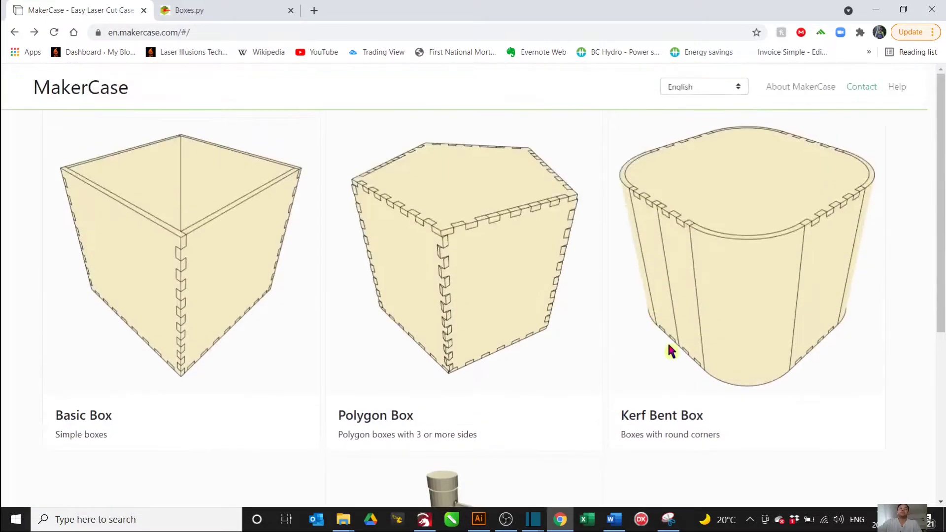
{"action": "left_click", "coordinate": [117, 417]}
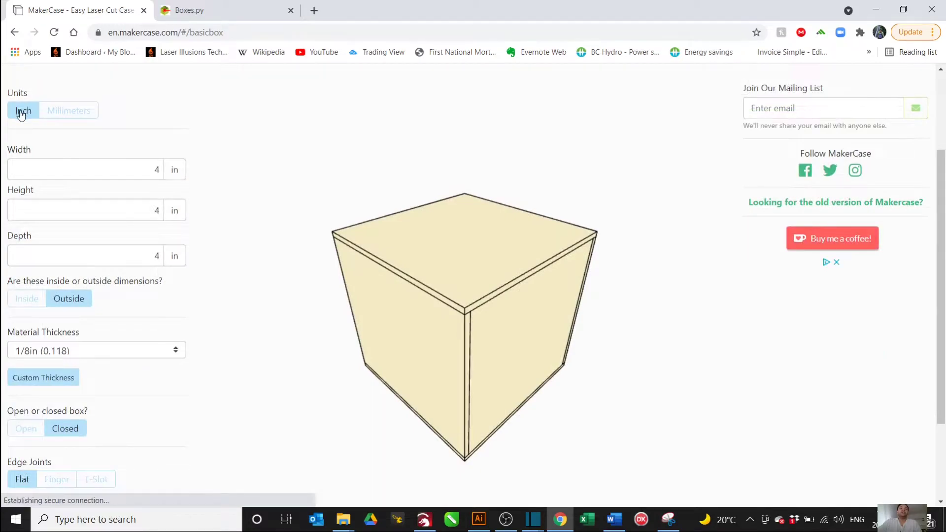
Try millimetre units and inside dimensions for the box, restoring inches and outside dimensions.
{"action": "left_click", "coordinate": [84, 113]}
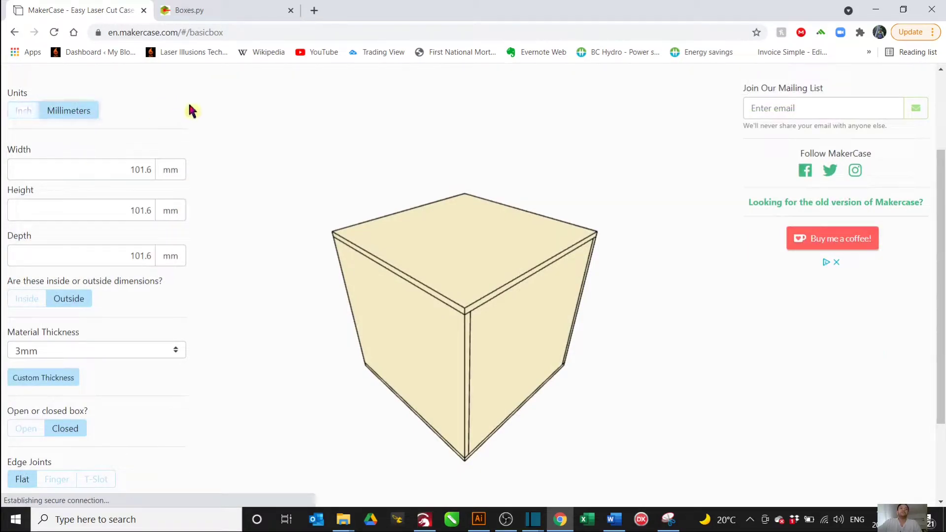
{"action": "left_click", "coordinate": [24, 113]}
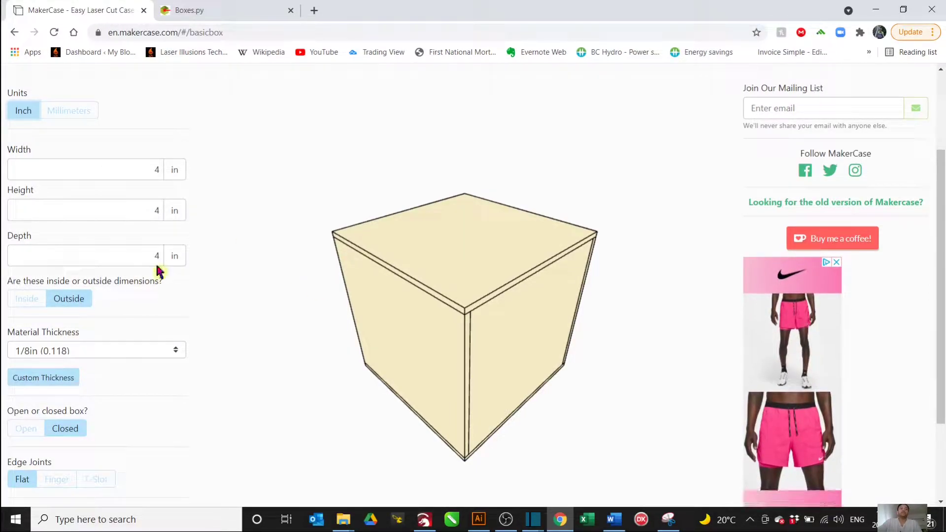
{"action": "scroll", "coordinate": [146, 262], "scroll_direction": "down", "scroll_amount": 1}
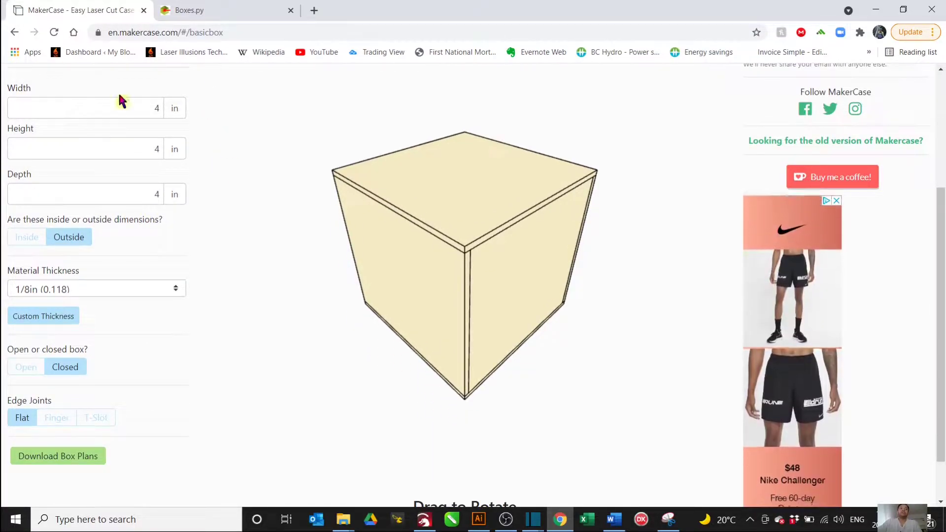
{"action": "left_click", "coordinate": [22, 243]}
{"action": "left_click", "coordinate": [54, 241]}
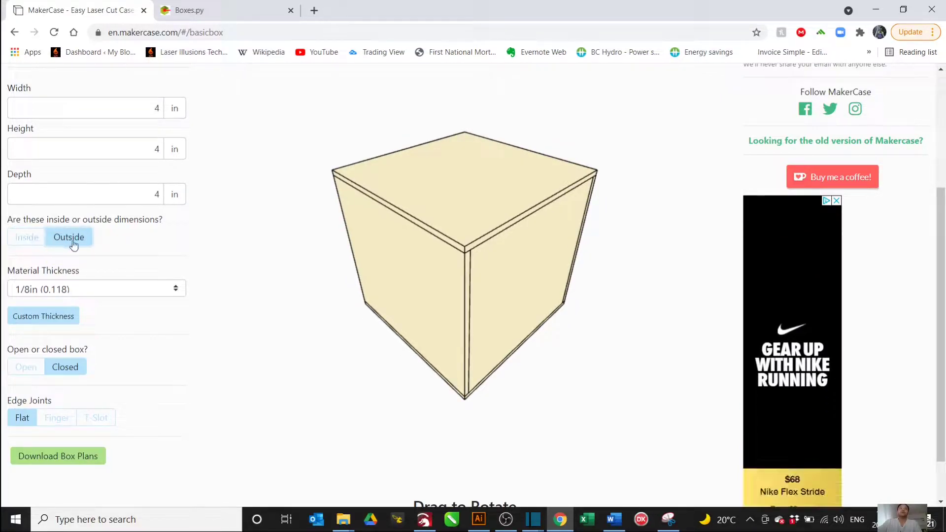
Review the preset material thicknesses and the custom thickness entry, leaving the thickness at 1/8in.
{"action": "scroll", "coordinate": [172, 241], "scroll_direction": "down", "scroll_amount": 1}
{"action": "left_click", "coordinate": [176, 231]}
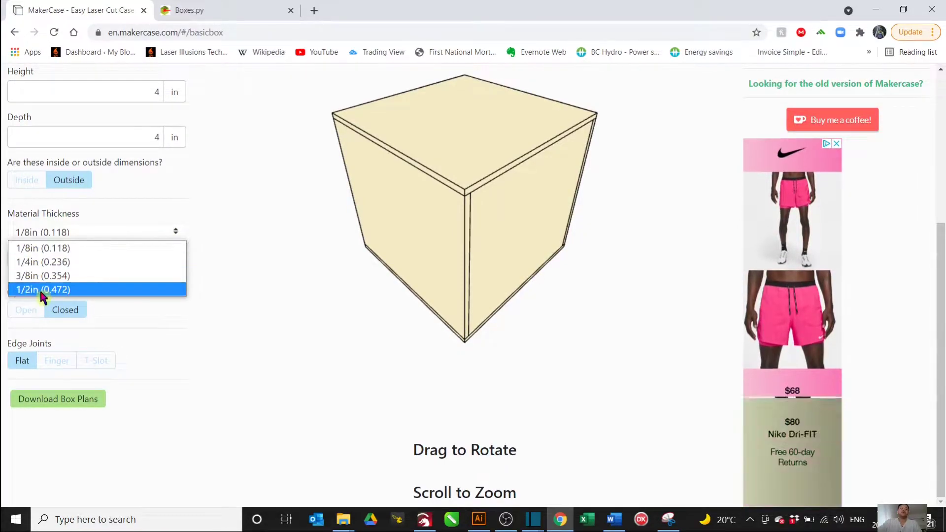
{"action": "left_click", "coordinate": [150, 200]}
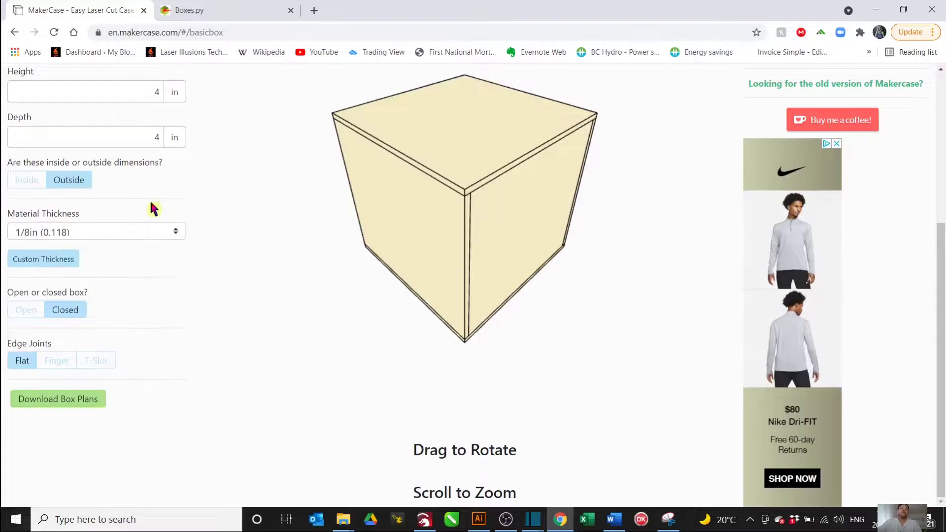
{"action": "left_click", "coordinate": [49, 260]}
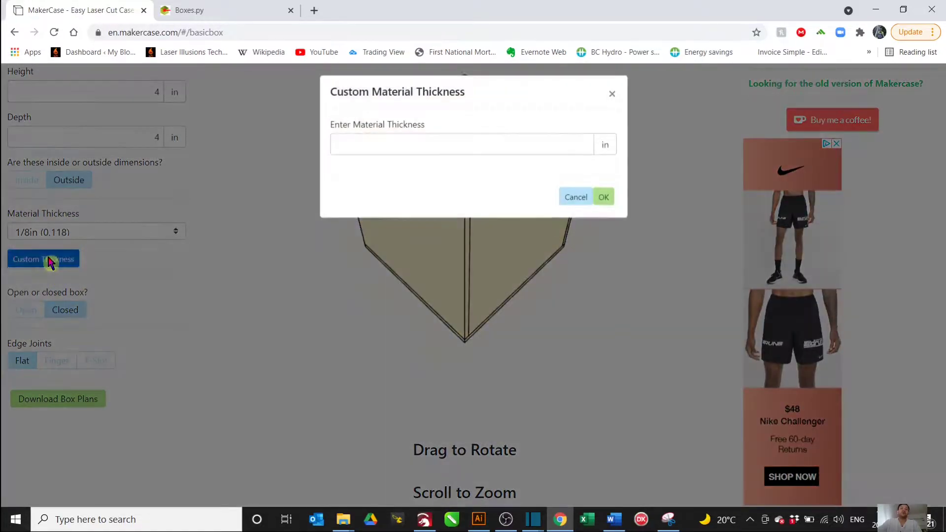
{"action": "left_click", "coordinate": [387, 151]}
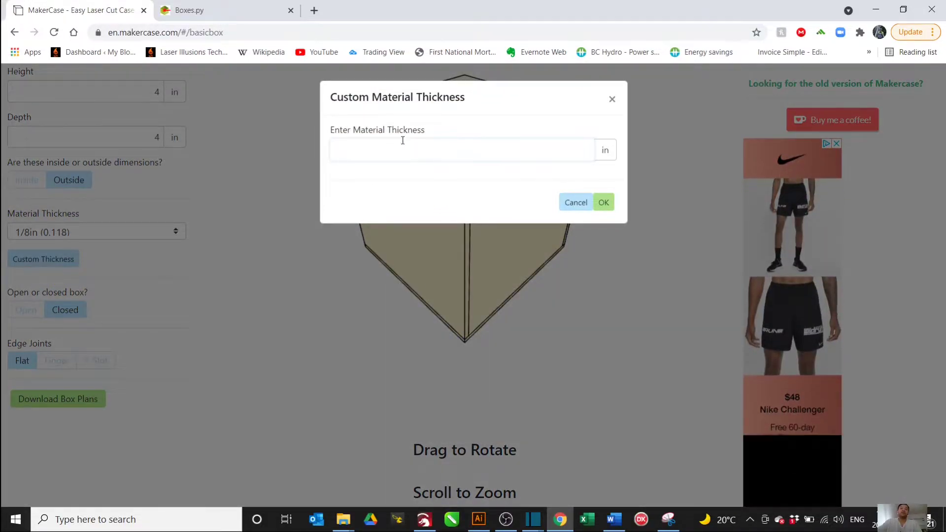
{"action": "left_click", "coordinate": [585, 205]}
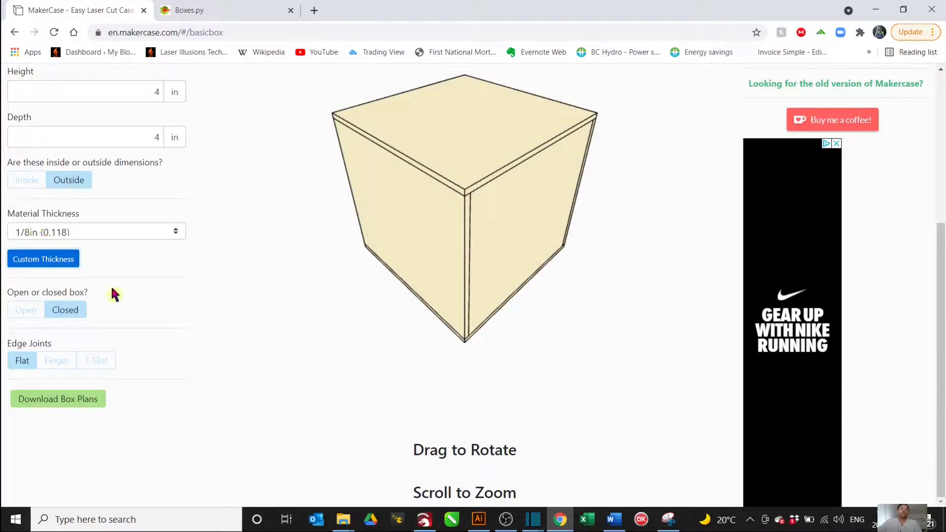
{"action": "left_click", "coordinate": [122, 286]}
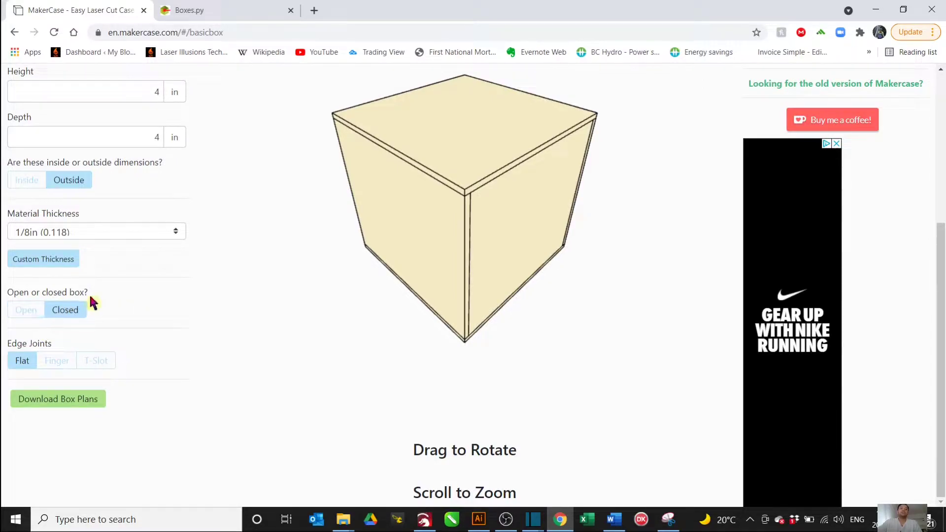
Preview the box open and return it to closed, and choose Finger edge joints after previewing T-Slot.
{"action": "left_click", "coordinate": [23, 312]}
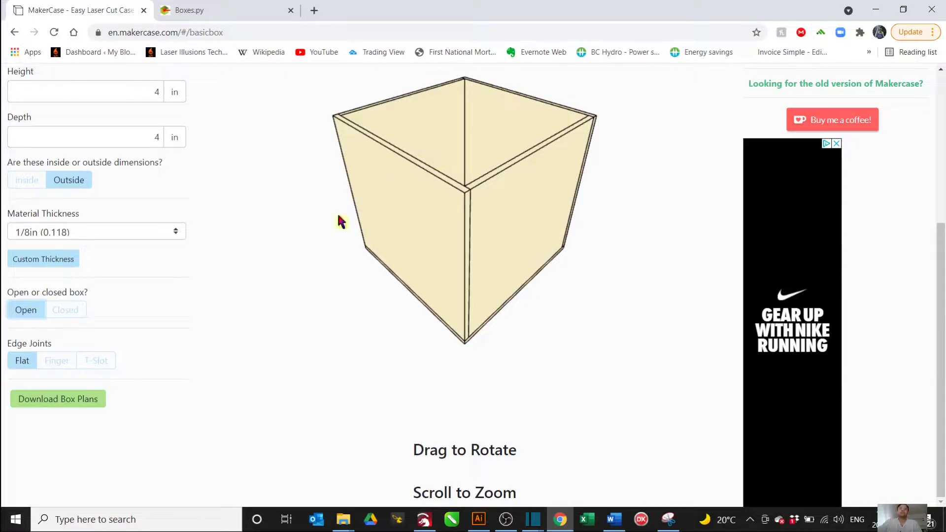
{"action": "left_click", "coordinate": [73, 310]}
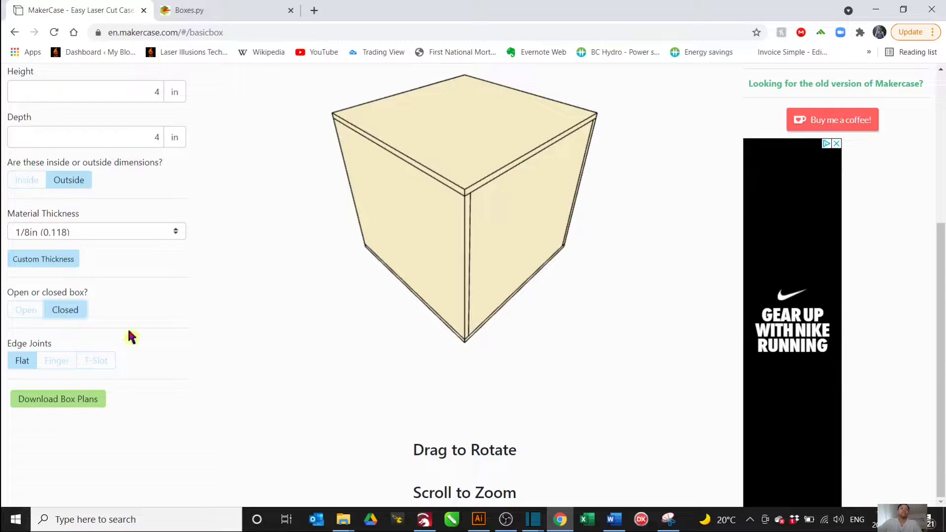
{"action": "left_click", "coordinate": [50, 363]}
{"action": "left_click", "coordinate": [99, 365]}
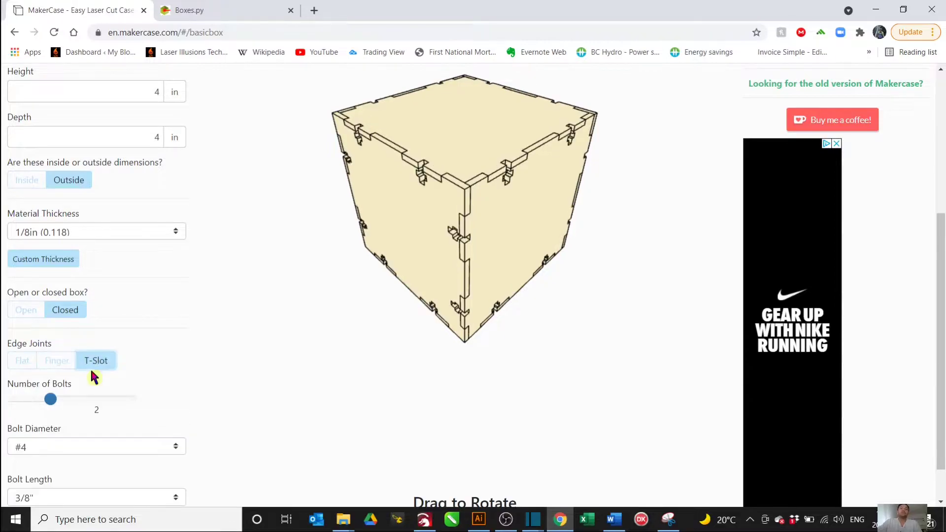
{"action": "left_click", "coordinate": [56, 357]}
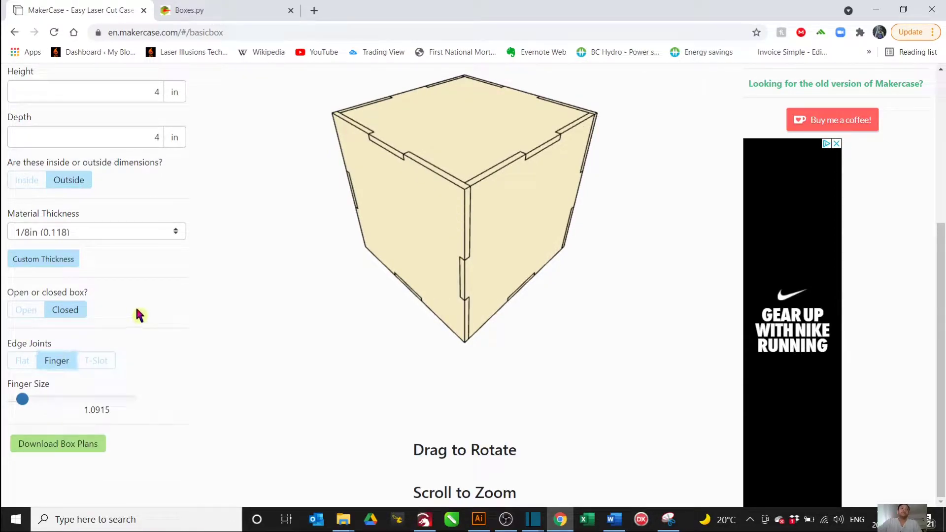
Try finger sizes of 0.236 and 1.947, rotating the box preview to inspect the joints.
{"action": "left_click_drag", "start_coordinate": [25, 402], "coordinate": [3, 401]}
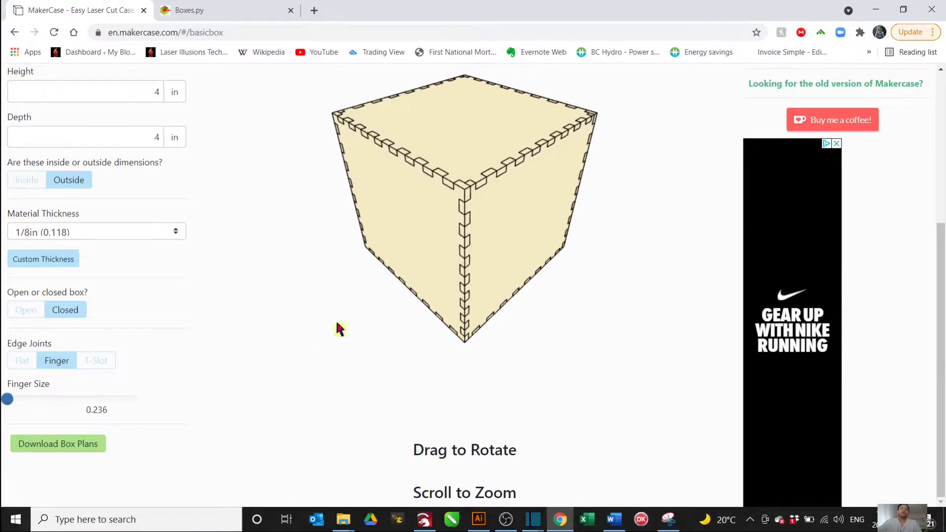
{"action": "scroll", "coordinate": [460, 334], "scroll_direction": "up", "scroll_amount": 2}
{"action": "left_click_drag", "start_coordinate": [460, 333], "coordinate": [441, 302]}
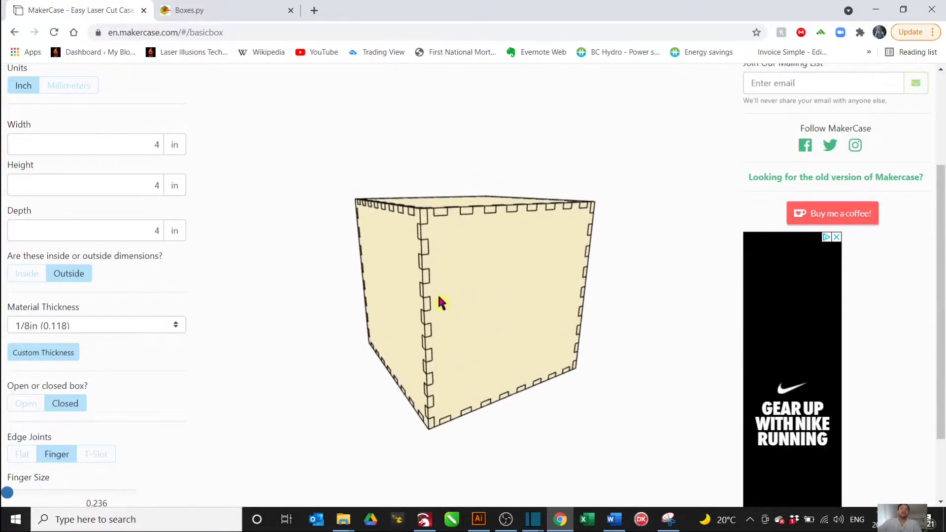
{"action": "scroll", "coordinate": [139, 393], "scroll_direction": "down", "scroll_amount": 2}
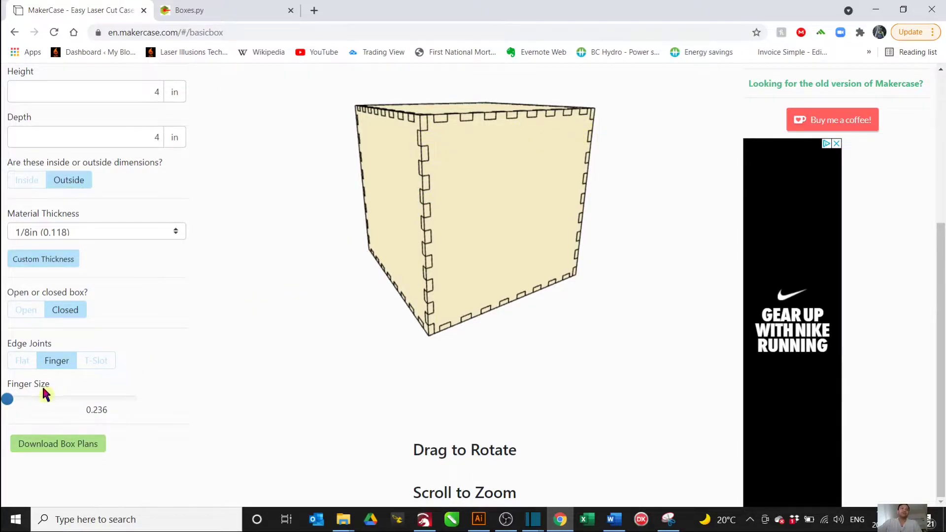
{"action": "left_click_drag", "start_coordinate": [8, 403], "coordinate": [138, 400]}
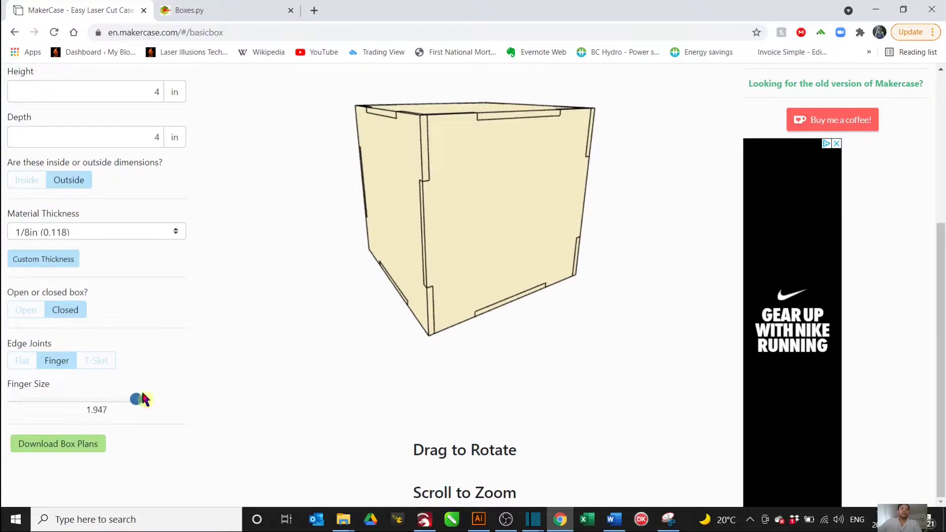
{"action": "left_click_drag", "start_coordinate": [306, 292], "coordinate": [407, 272]}
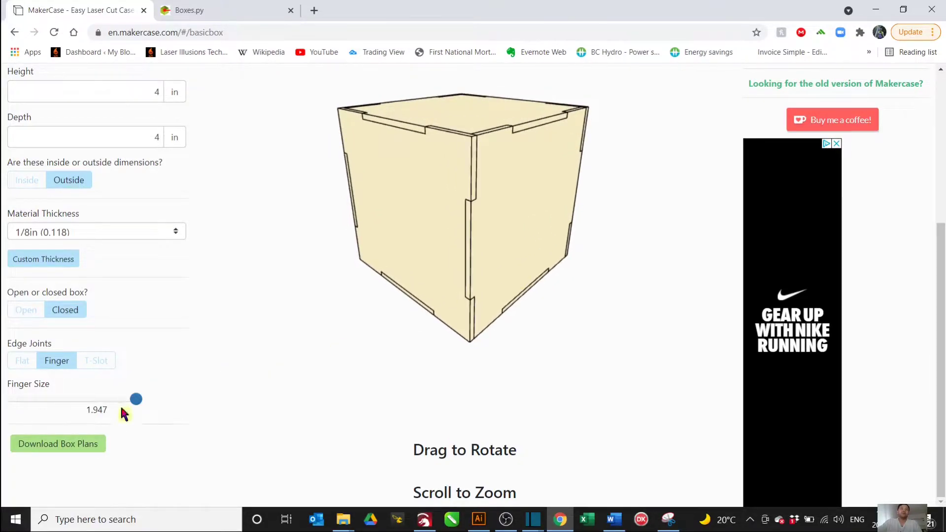
Set the finger size to 0.84075 and inspect the resulting joints on the rotated box preview.
{"action": "left_click_drag", "start_coordinate": [135, 400], "coordinate": [53, 397]}
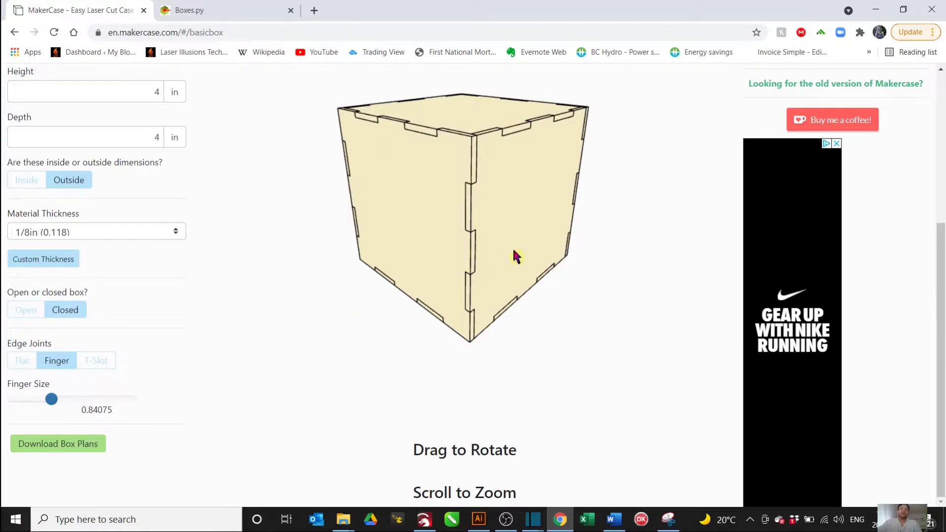
{"action": "scroll", "coordinate": [514, 251], "scroll_direction": "up", "scroll_amount": 2}
{"action": "left_click_drag", "start_coordinate": [535, 253], "coordinate": [444, 294]}
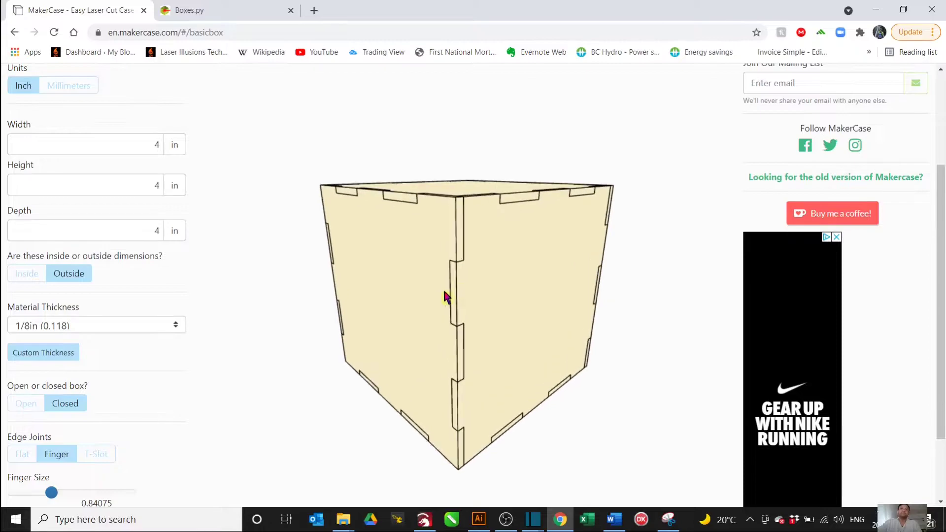
{"action": "scroll", "coordinate": [60, 476], "scroll_direction": "down", "scroll_amount": 2}
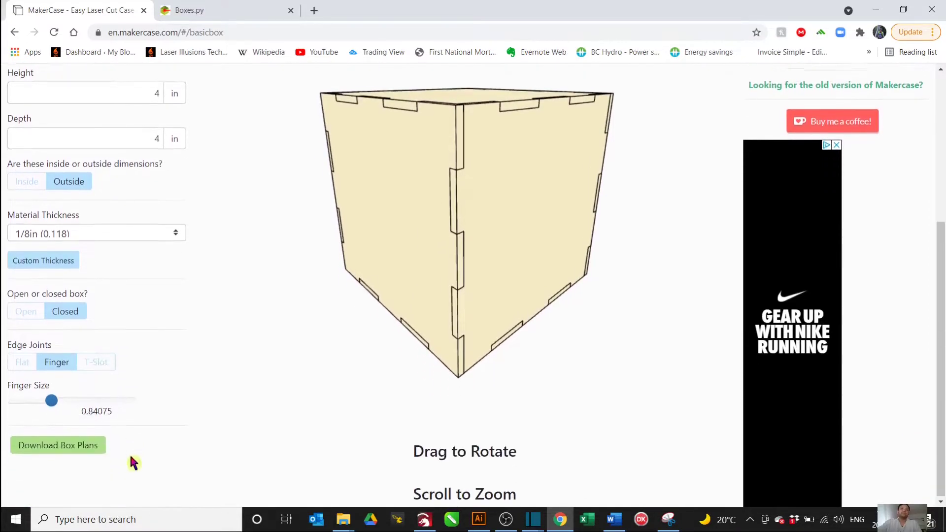
Open the box plans for download, disable the panel labels, and keep the panel layout Separate after previewing Combine.
{"action": "left_click", "coordinate": [62, 445]}
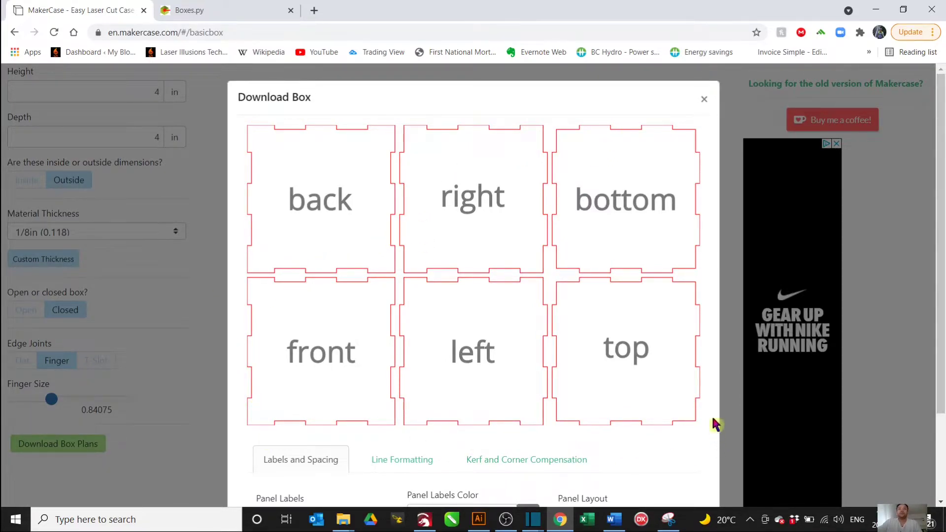
{"action": "scroll", "coordinate": [378, 232], "scroll_direction": "down", "scroll_amount": 2}
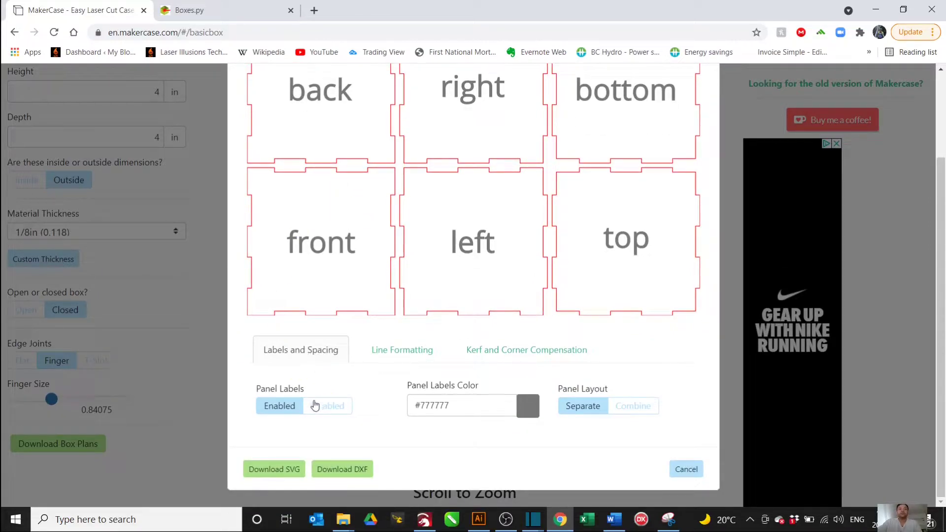
{"action": "left_click", "coordinate": [323, 411]}
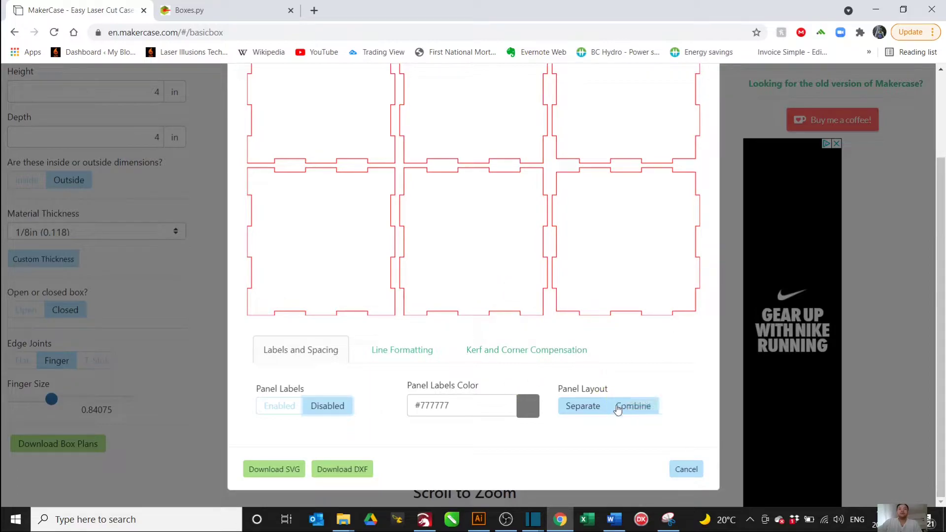
{"action": "left_click", "coordinate": [647, 410]}
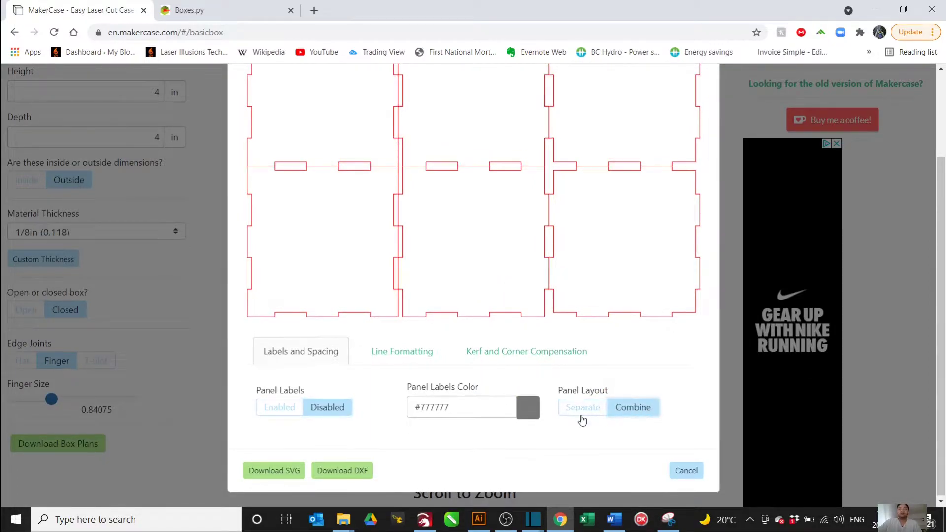
{"action": "left_click", "coordinate": [581, 414]}
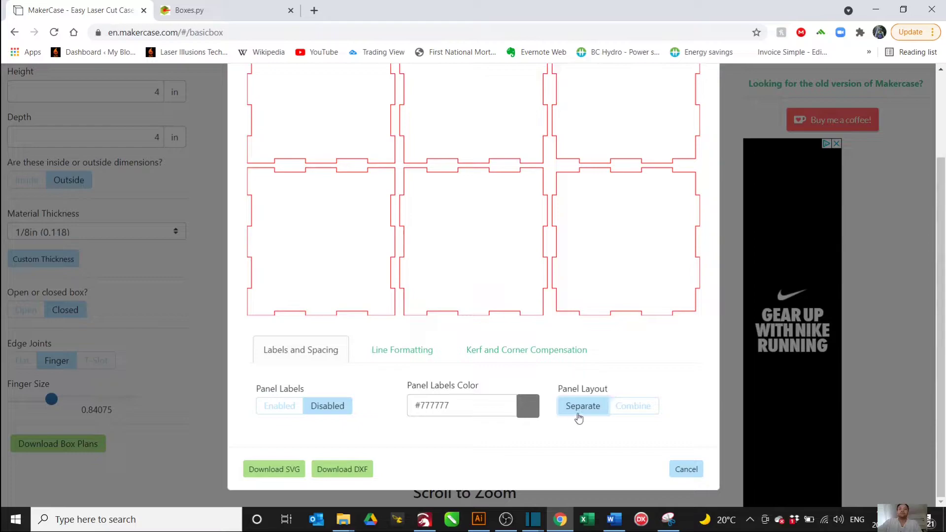
Compare the Combine panel layout with Separate, keep Separate, and view the line formatting settings.
{"action": "left_click", "coordinate": [632, 412]}
{"action": "left_click", "coordinate": [589, 414]}
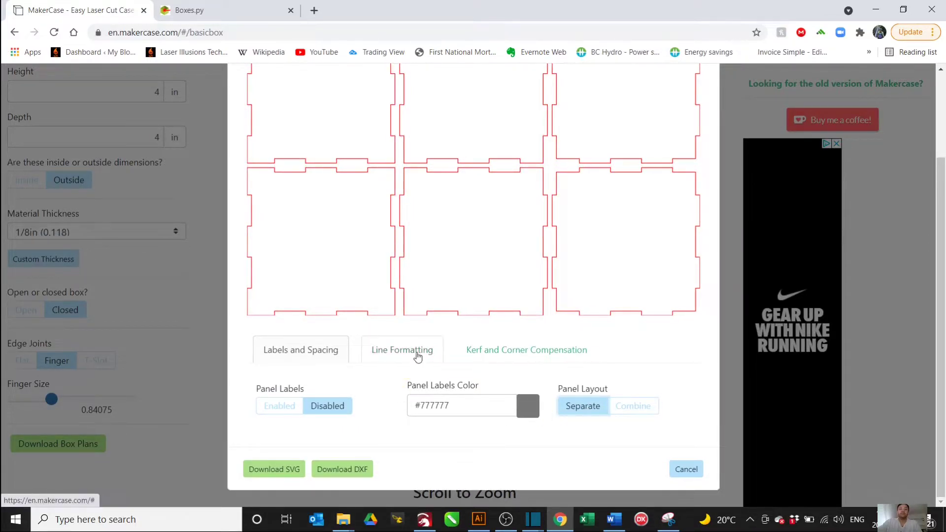
{"action": "left_click", "coordinate": [418, 356]}
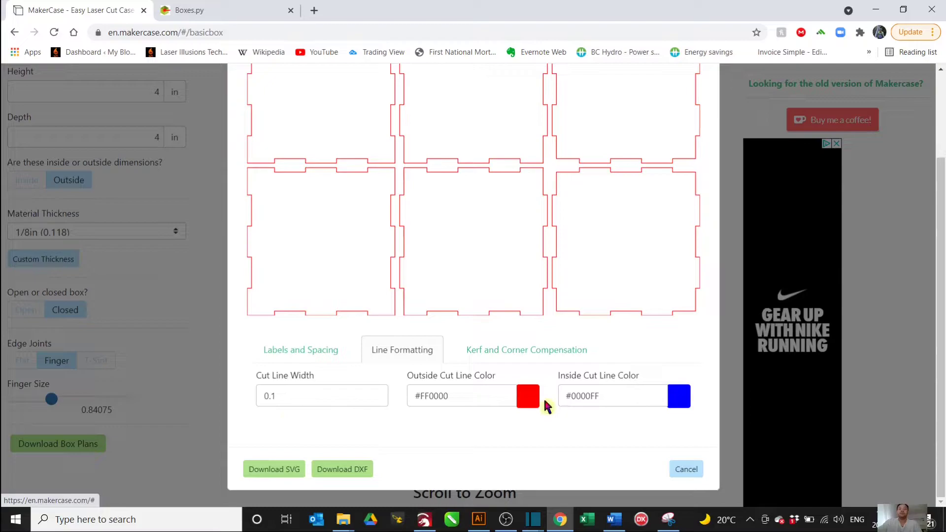
Preview Kerf cut compensation on the box panels and return the compensation type to None.
{"action": "left_click", "coordinate": [519, 361]}
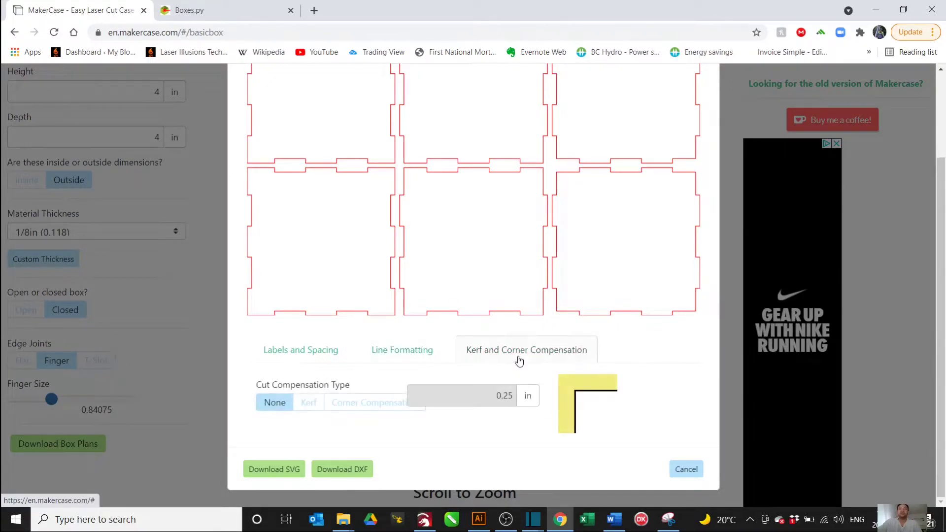
{"action": "left_click", "coordinate": [302, 404]}
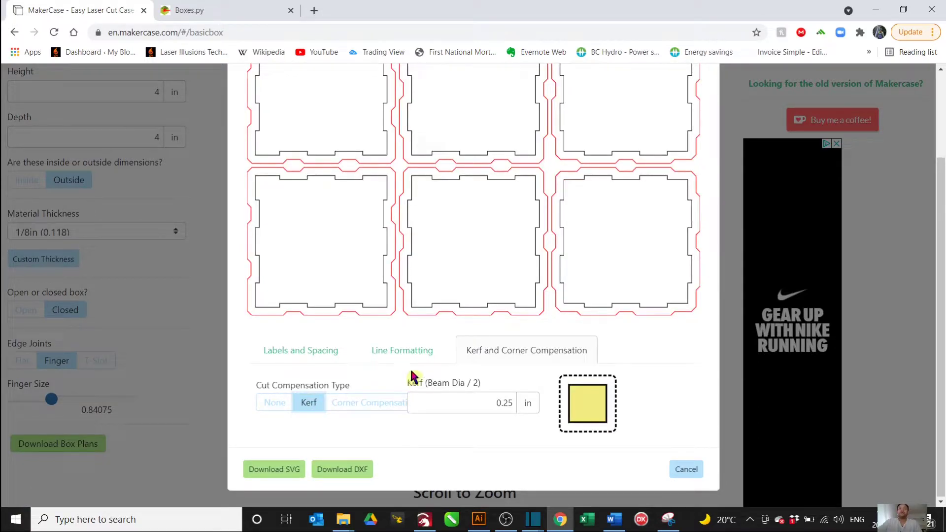
{"action": "scroll", "coordinate": [414, 376], "scroll_direction": "up", "scroll_amount": 1}
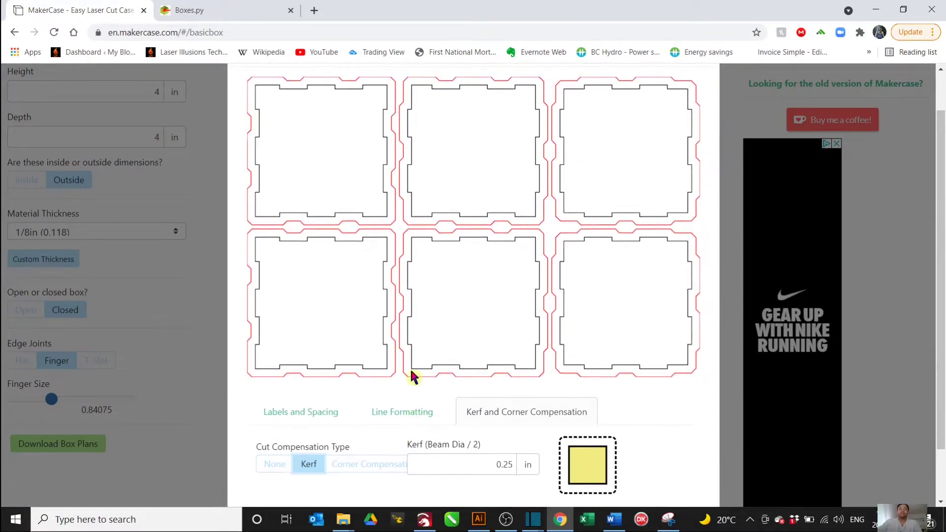
{"action": "scroll", "coordinate": [413, 376], "scroll_direction": "down", "scroll_amount": 1}
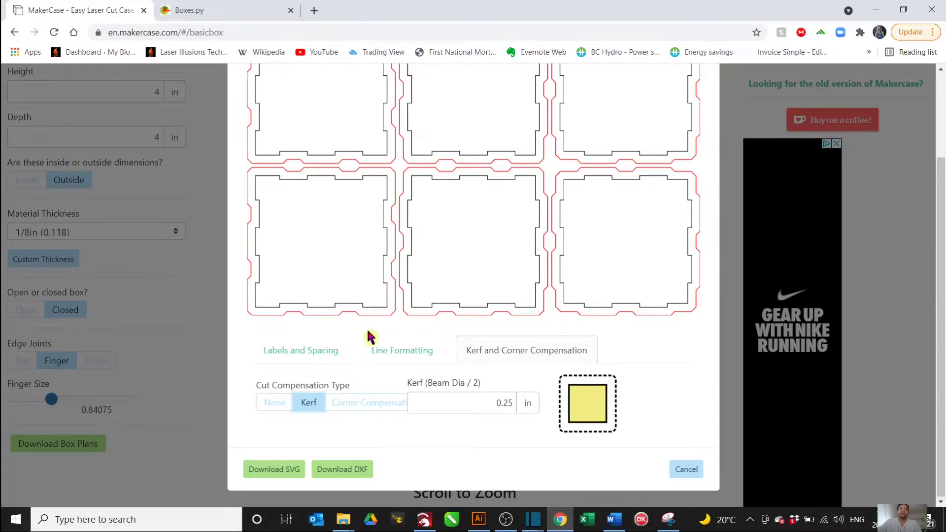
{"action": "left_click", "coordinate": [273, 410]}
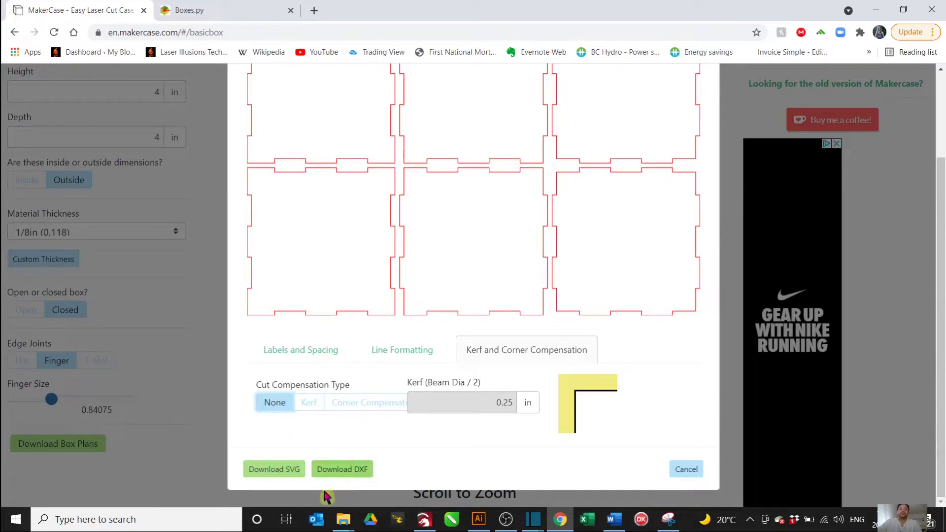
Download the box plans as an SVG, replacing the existing box_makercase file in the Downloads folder.
{"action": "left_click", "coordinate": [281, 471]}
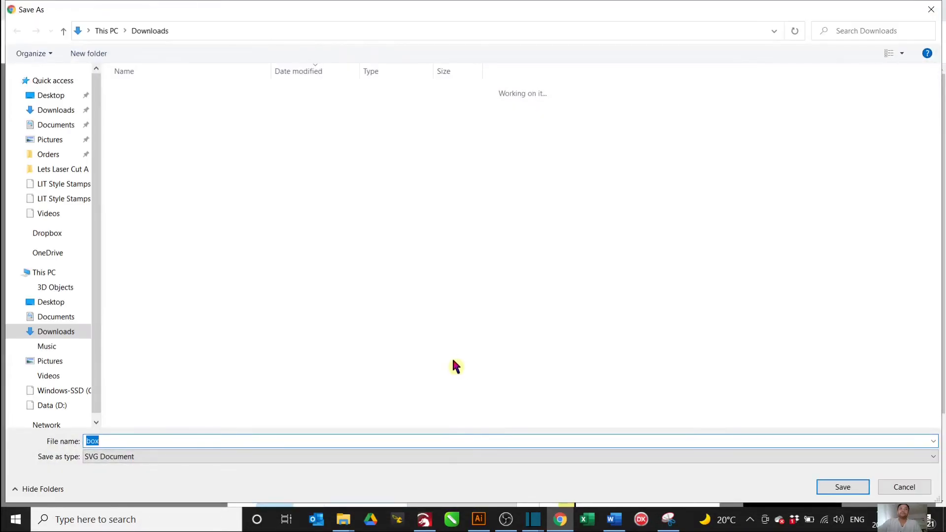
{"action": "left_click", "coordinate": [172, 105]}
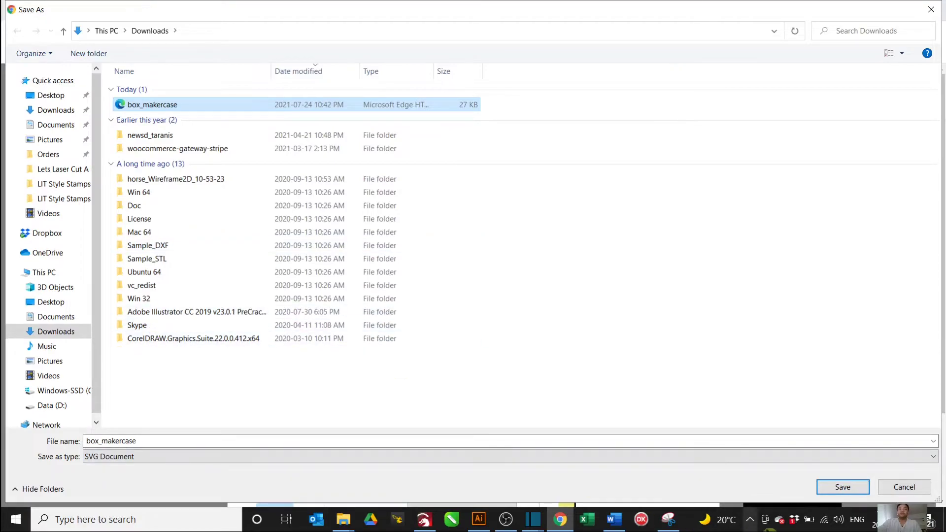
{"action": "left_click", "coordinate": [860, 490]}
{"action": "left_click", "coordinate": [497, 261]}
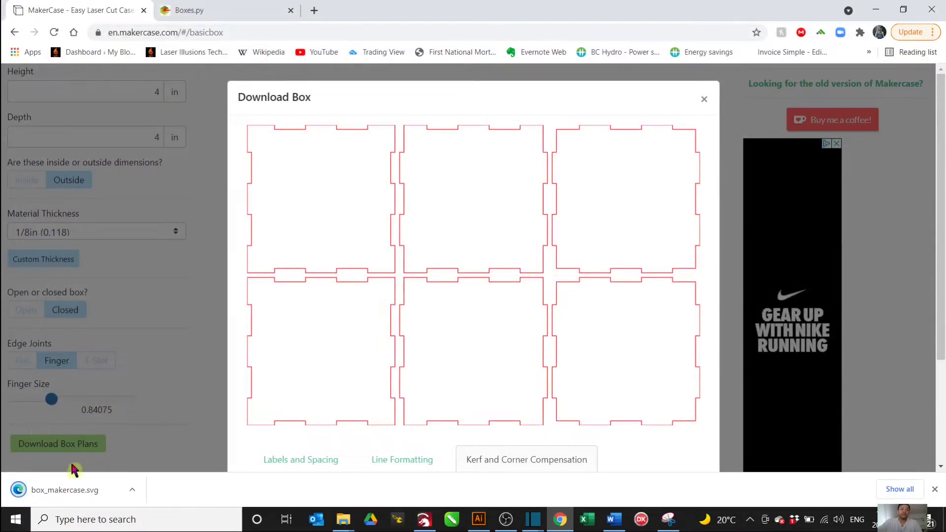
Import the downloaded box_makercase.svg into LightBurn and review the cut settings of its red layer C02.
{"action": "left_click_drag", "start_coordinate": [49, 488], "coordinate": [439, 260]}
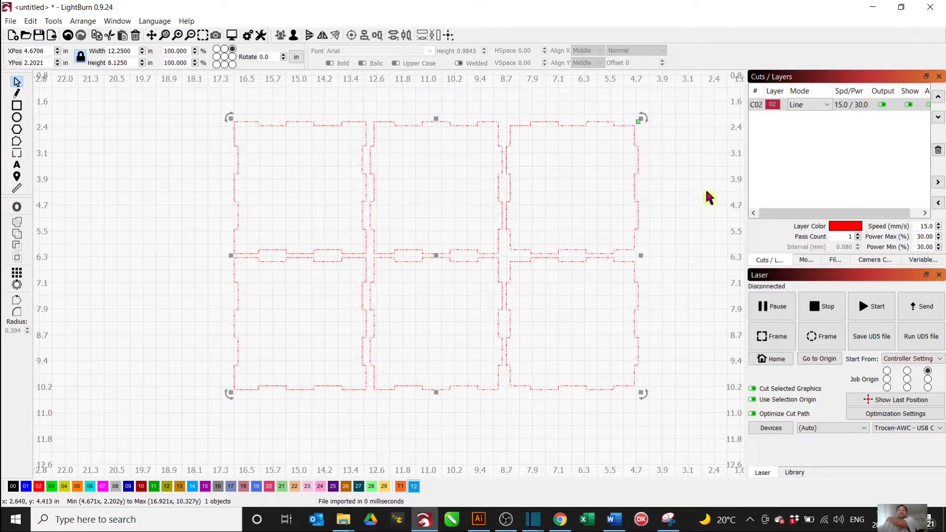
{"action": "double_click", "coordinate": [854, 106]}
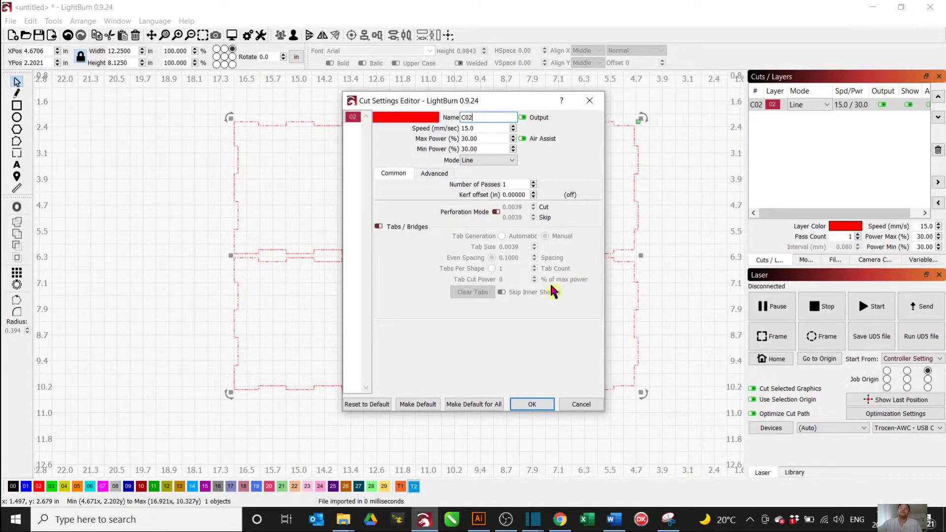
{"action": "left_click", "coordinate": [532, 404]}
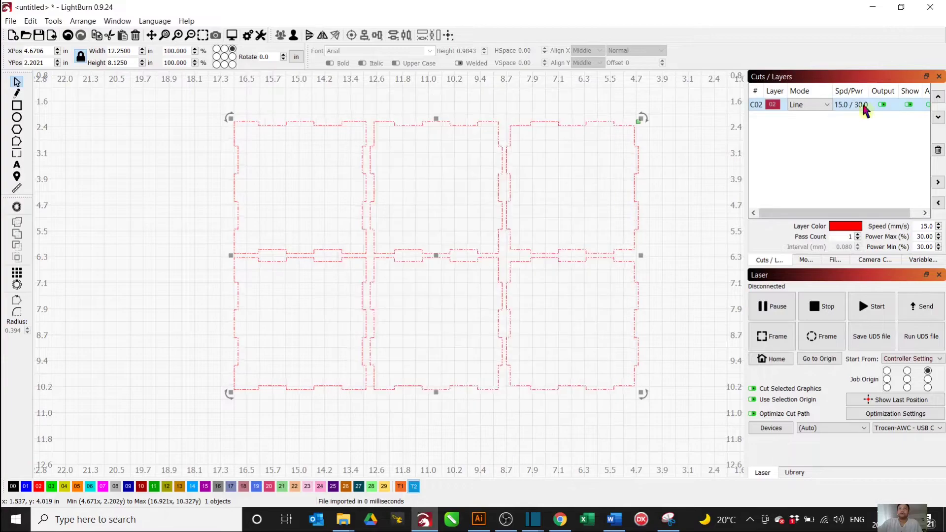
Set the red C02 layer to a speed of 10 mm/sec with maximum and minimum power at 55%.
{"action": "double_click", "coordinate": [855, 105]}
{"action": "left_click", "coordinate": [469, 129]}
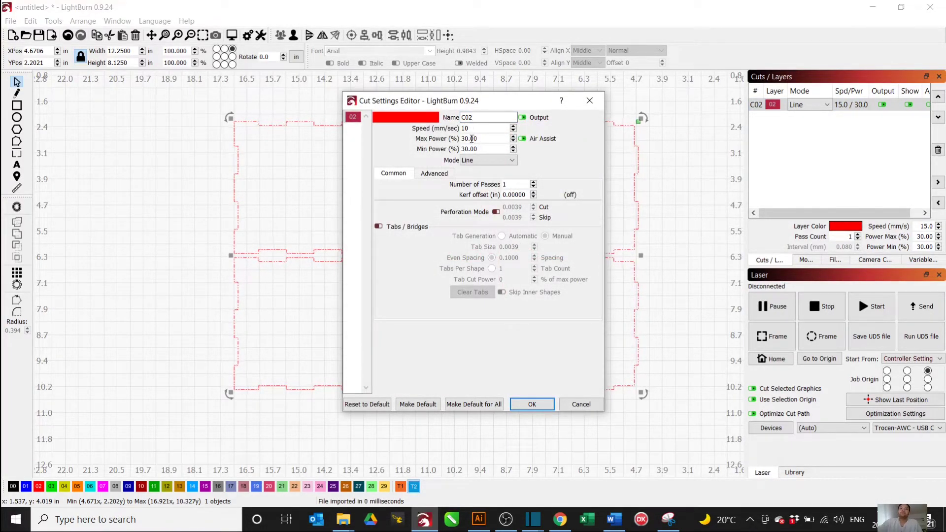
{"action": "double_click", "coordinate": [471, 139]}
{"action": "type", "text": "55"}
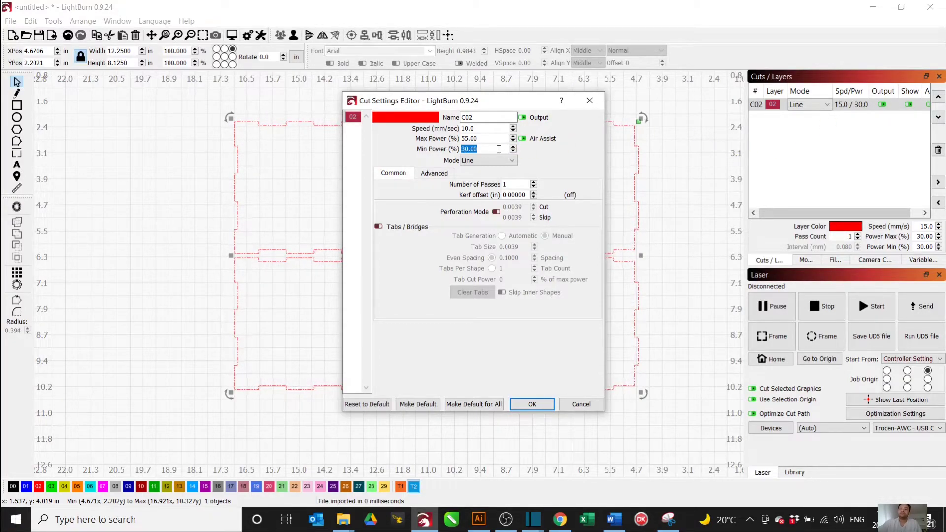
{"action": "type", "text": "55"}
{"action": "key", "text": "Return"}
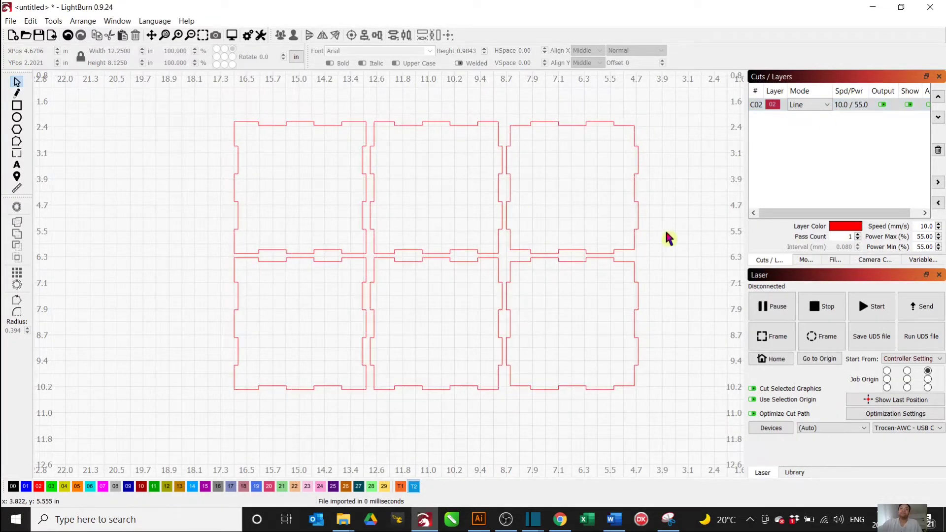
Ungroup the imported box drawing into individual panels.
{"action": "scroll", "coordinate": [532, 236], "scroll_direction": "down", "scroll_amount": 1}
{"action": "middle_click_drag", "start_coordinate": [532, 236], "coordinate": [502, 229]}
{"action": "scroll", "coordinate": [501, 227], "scroll_direction": "up", "scroll_amount": 1}
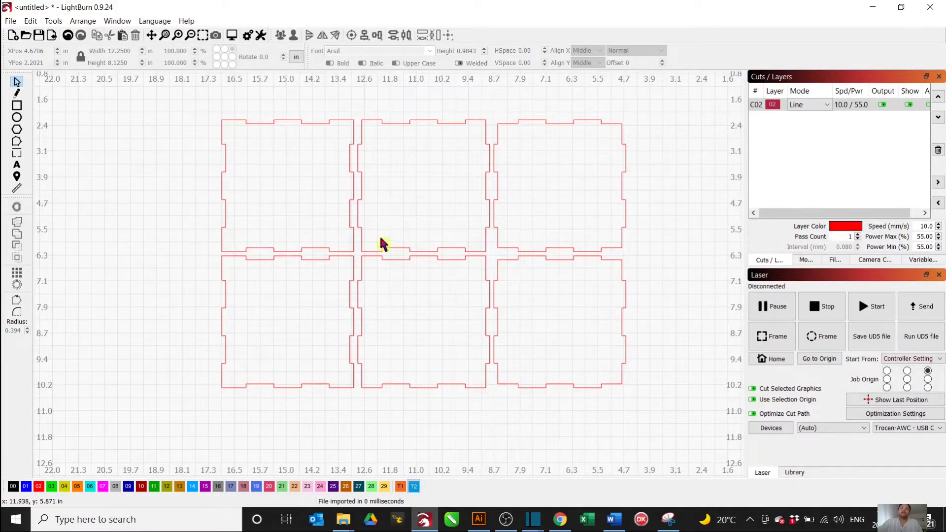
{"action": "middle_click_drag", "start_coordinate": [383, 243], "coordinate": [386, 247]}
{"action": "scroll", "coordinate": [300, 192], "scroll_direction": "up", "scroll_amount": 1}
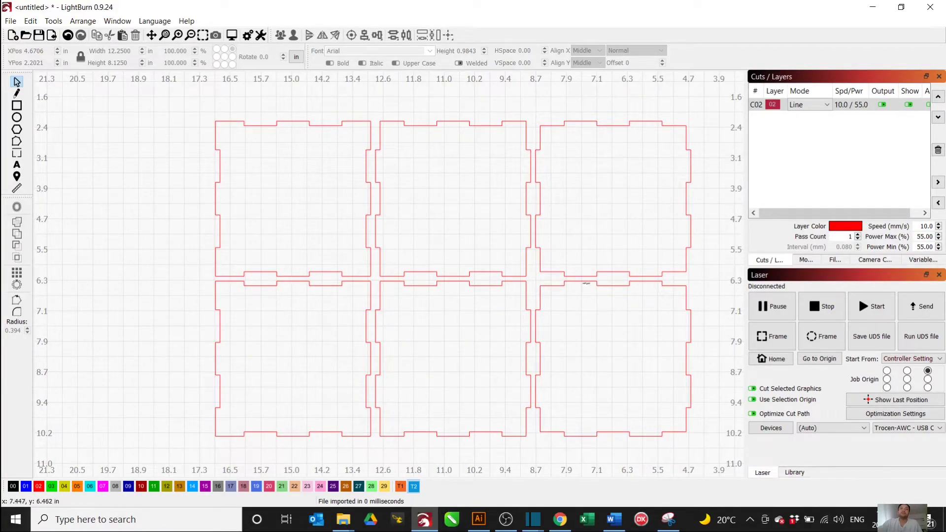
{"action": "scroll", "coordinate": [616, 209], "scroll_direction": "down", "scroll_amount": 1}
{"action": "middle_click_drag", "start_coordinate": [586, 207], "coordinate": [552, 222]}
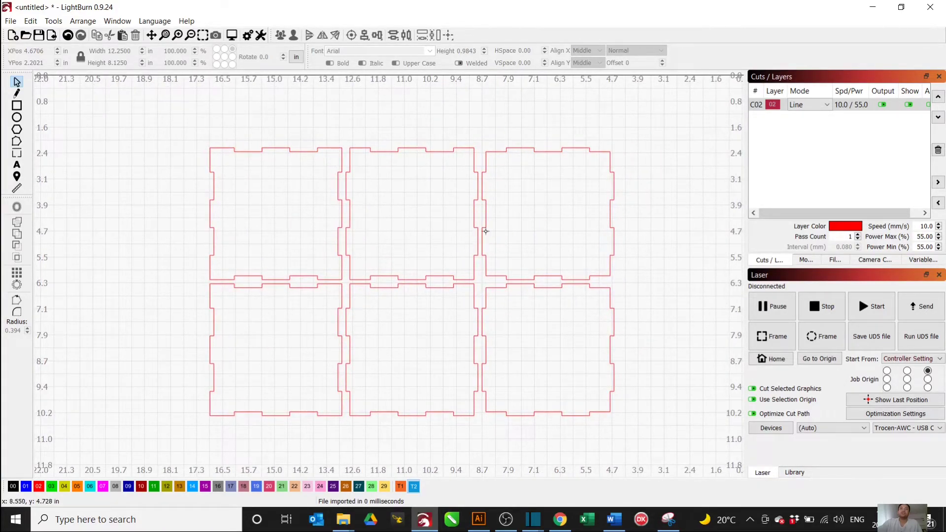
{"action": "left_click", "coordinate": [477, 225]}
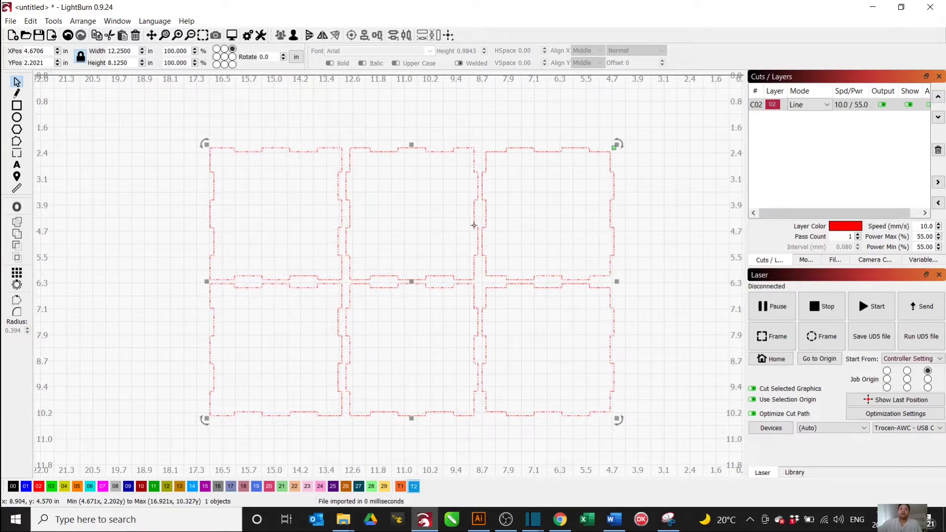
{"action": "right_click", "coordinate": [477, 228]}
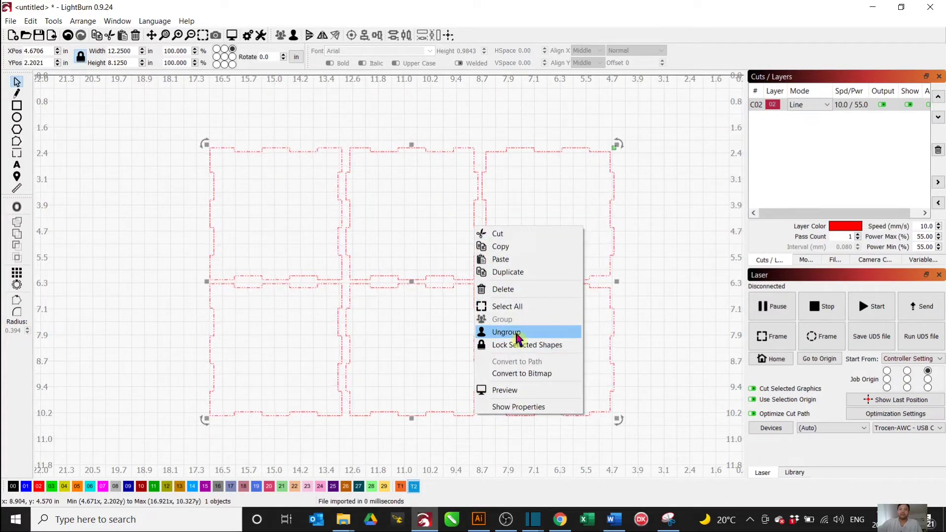
{"action": "left_click", "coordinate": [506, 332]}
Try moving the lower-right panel on its own, undo the move, and select all six panels.
{"action": "left_click", "coordinate": [621, 237]}
{"action": "left_click", "coordinate": [604, 321]}
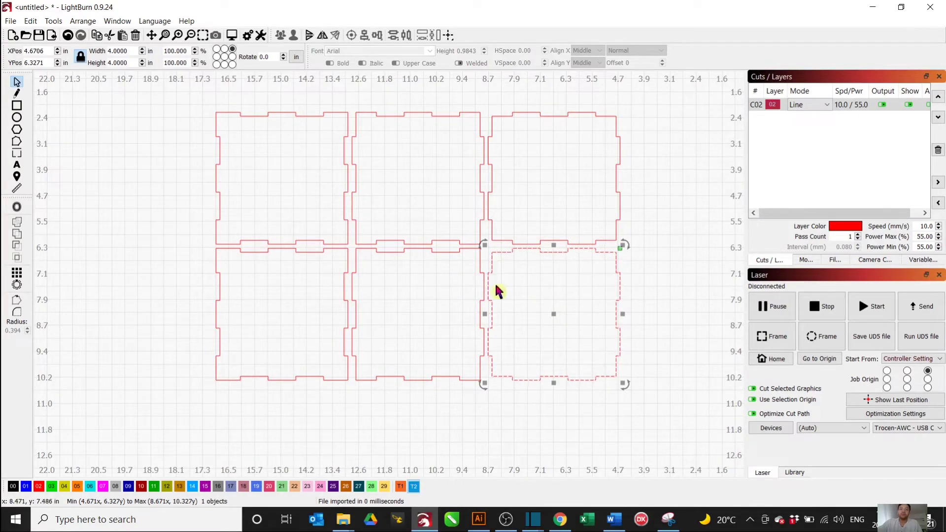
{"action": "mouse_move", "coordinate": [556, 319]}
{"action": "left_mouse_down"}
{"action": "mouse_move", "coordinate": [580, 345]}
{"action": "mouse_move", "coordinate": [563, 325]}
{"action": "left_mouse_up"}
{"action": "key", "text": "ctrl+z"}
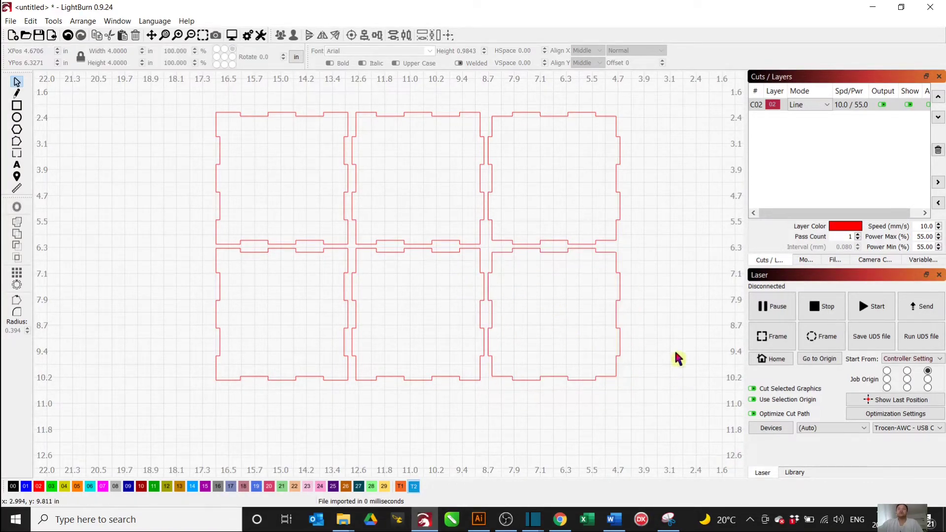
{"action": "left_click_drag", "start_coordinate": [177, 84], "coordinate": [675, 433]}
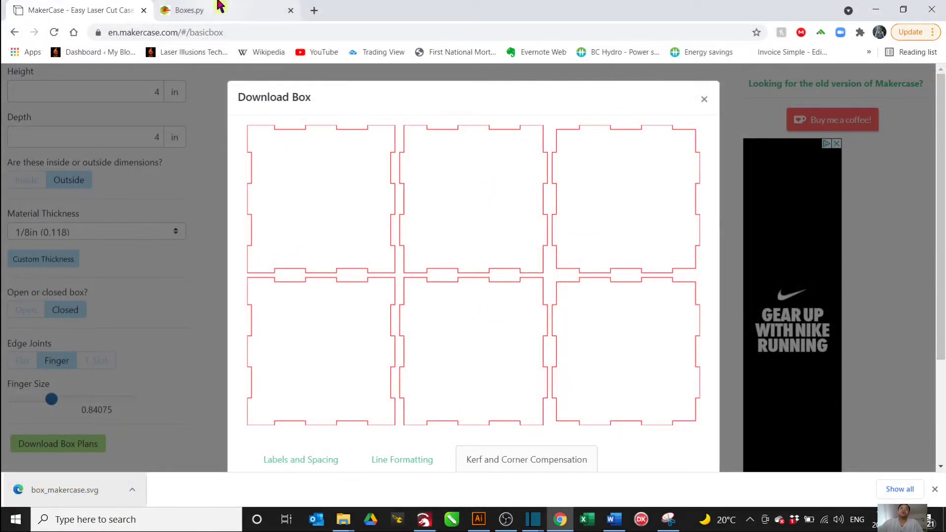
Switch to the Boxes.py site in the browser and look through the designs in its Boxes category.
{"action": "left_click", "coordinate": [219, 8]}
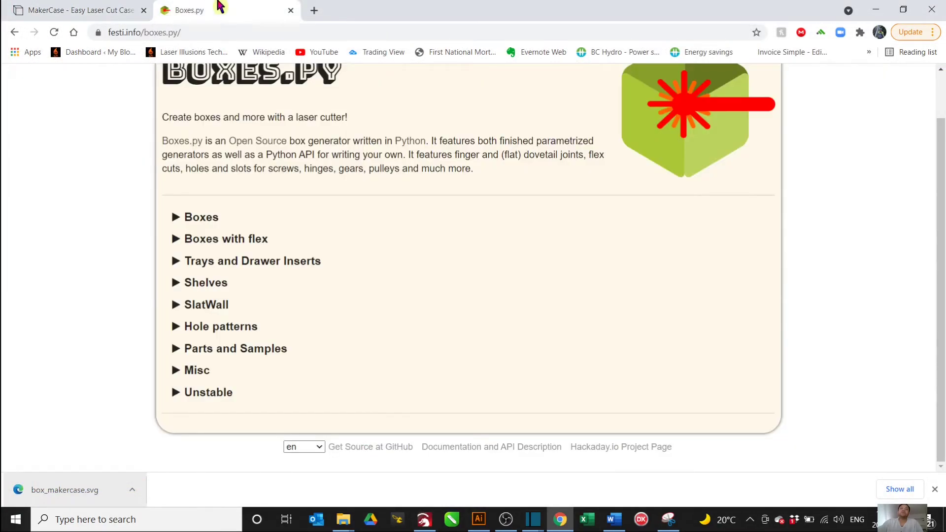
{"action": "left_click", "coordinate": [176, 217]}
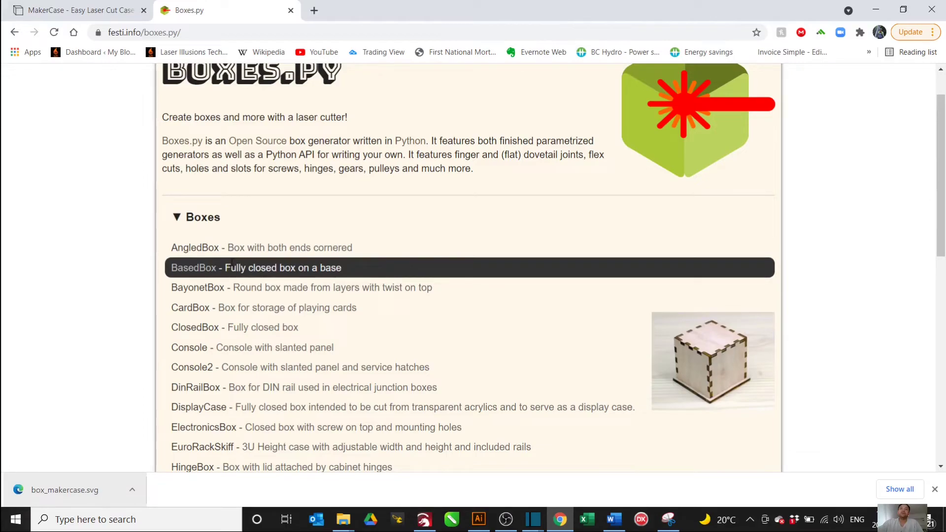
{"action": "scroll", "coordinate": [222, 305], "scroll_direction": "down", "scroll_amount": 2}
{"action": "scroll", "coordinate": [217, 271], "scroll_direction": "up", "scroll_amount": 1}
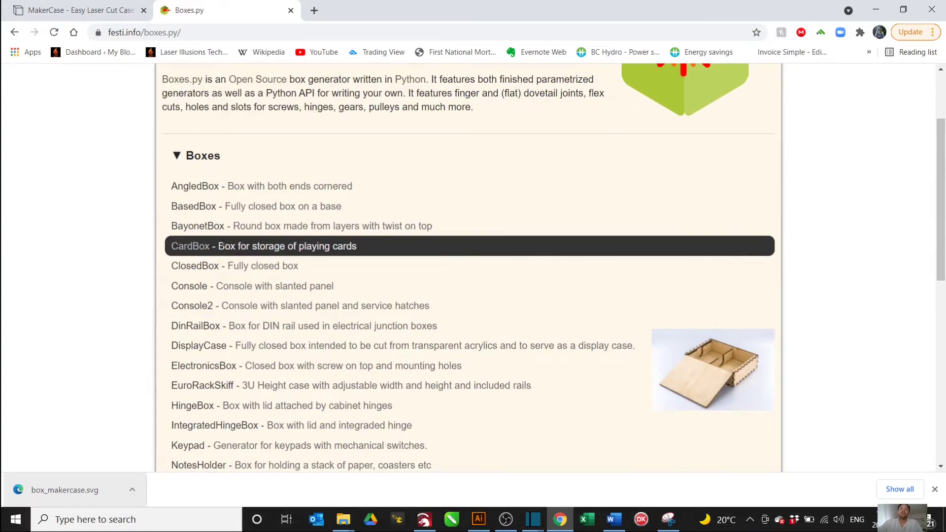
{"action": "left_click", "coordinate": [176, 157]}
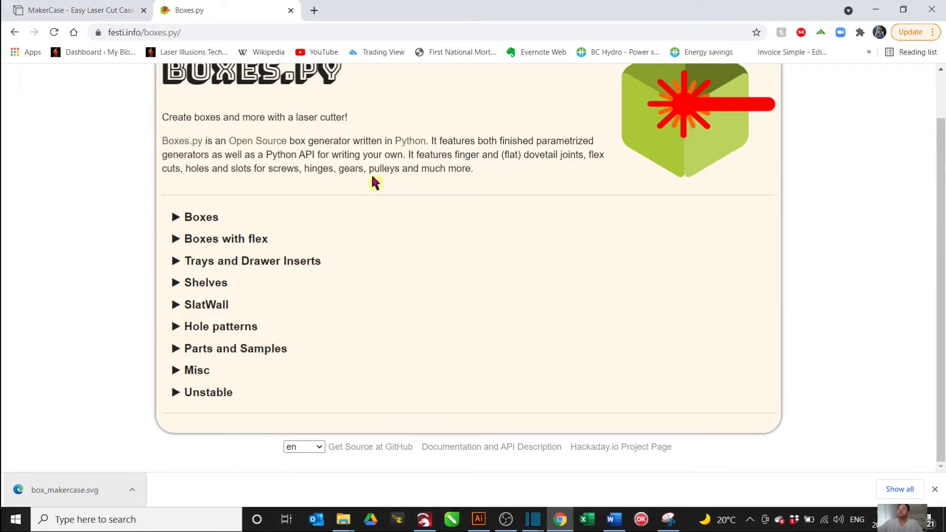
{"action": "scroll", "coordinate": [375, 183], "scroll_direction": "up", "scroll_amount": 1}
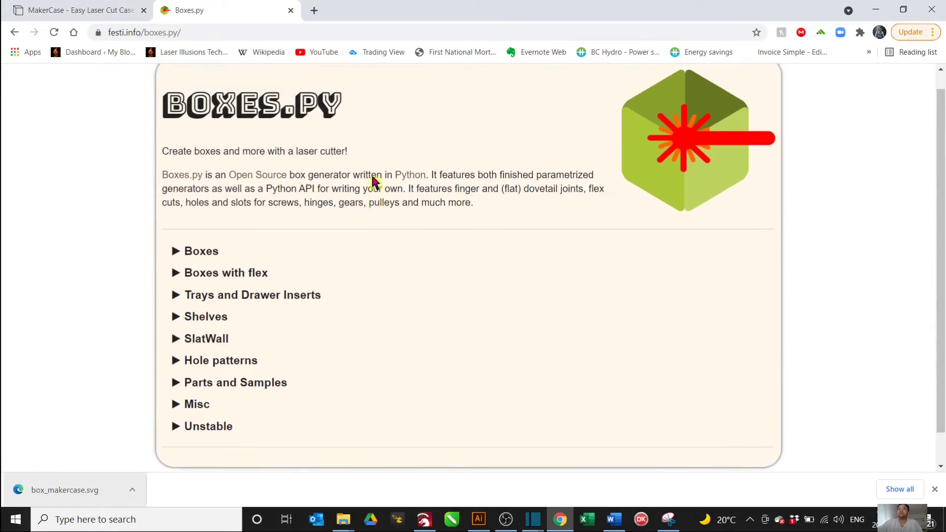